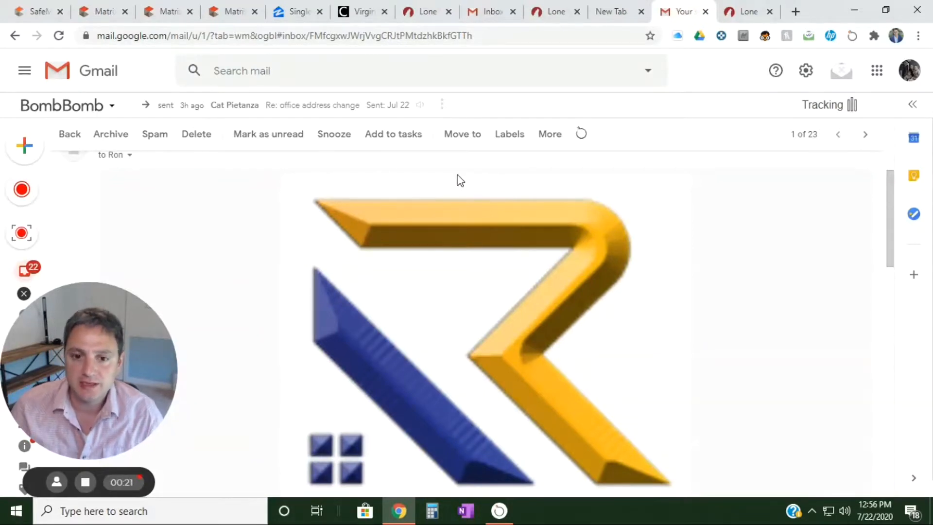
Start signing the CVR MLS Residential List document from the signing invitation in the email.
scroll(531, 177, up, 1)
scroll(505, 199, down, 1)
scroll(526, 283, down, 3)
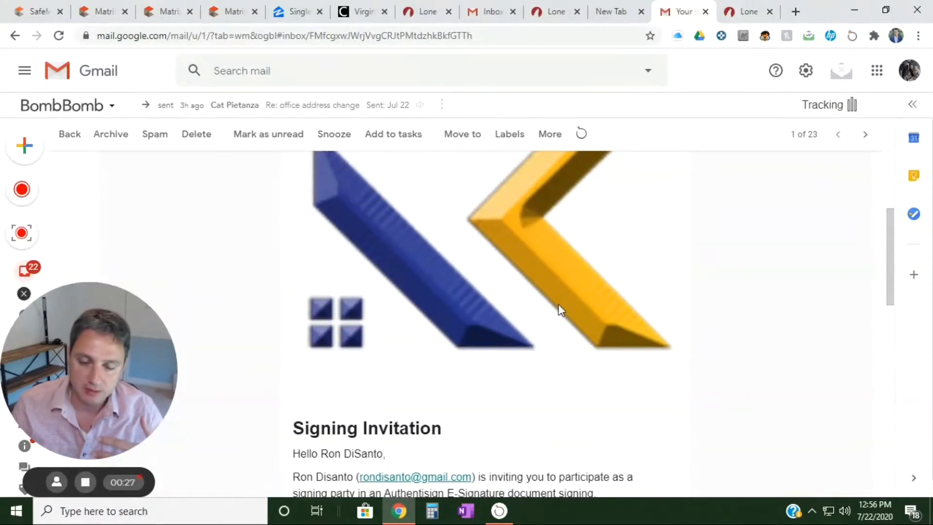
scroll(532, 282, up, 1)
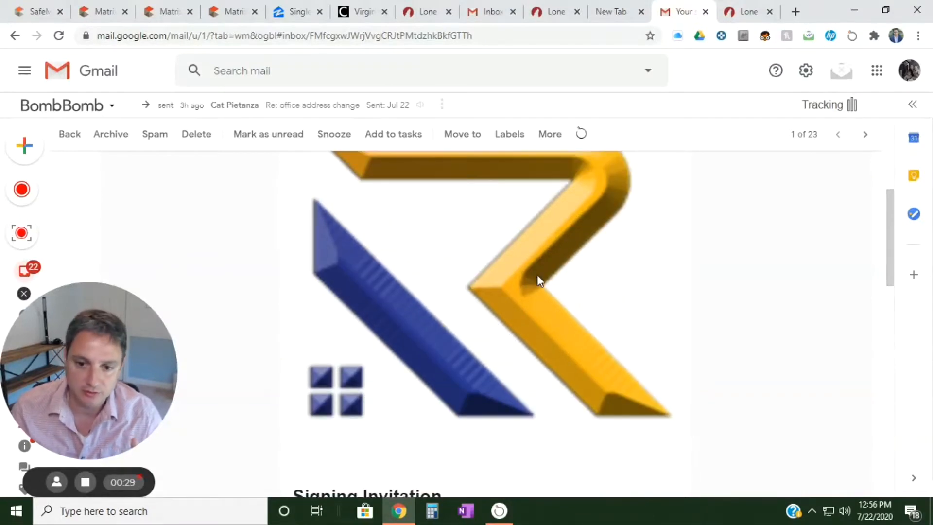
scroll(541, 285, up, 3)
scroll(542, 285, down, 6)
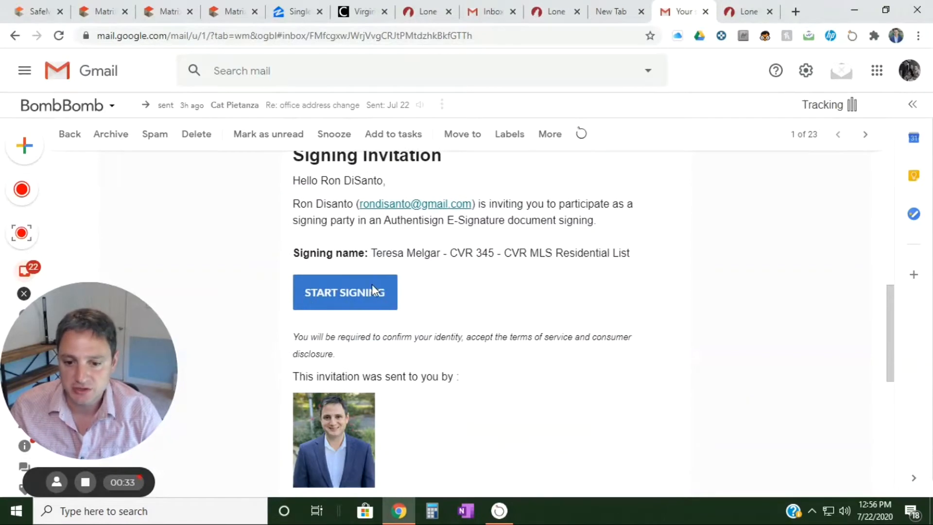
scroll(556, 307, up, 4)
scroll(554, 306, up, 5)
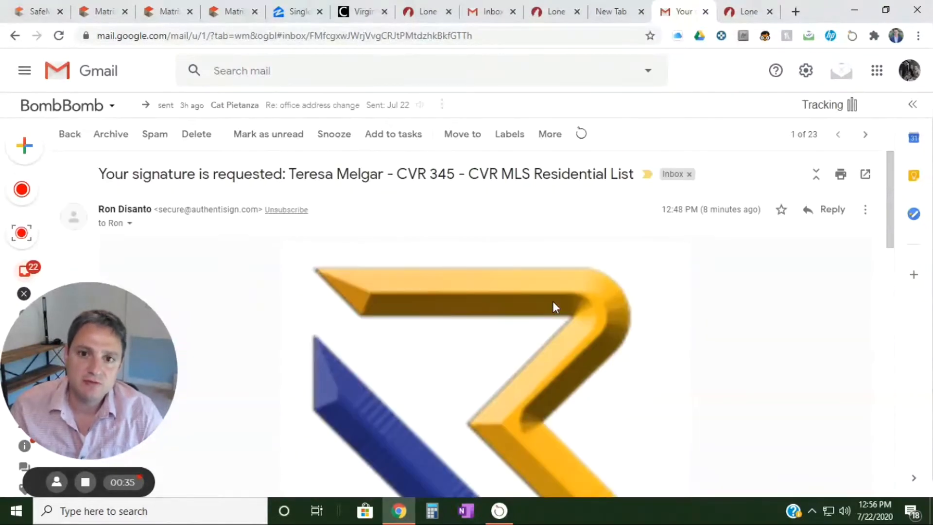
scroll(555, 299, down, 8)
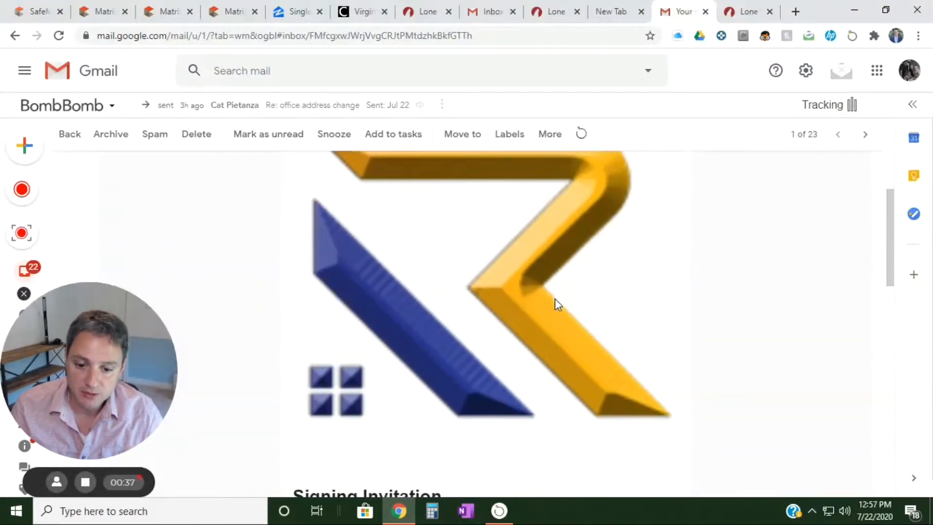
click(373, 434)
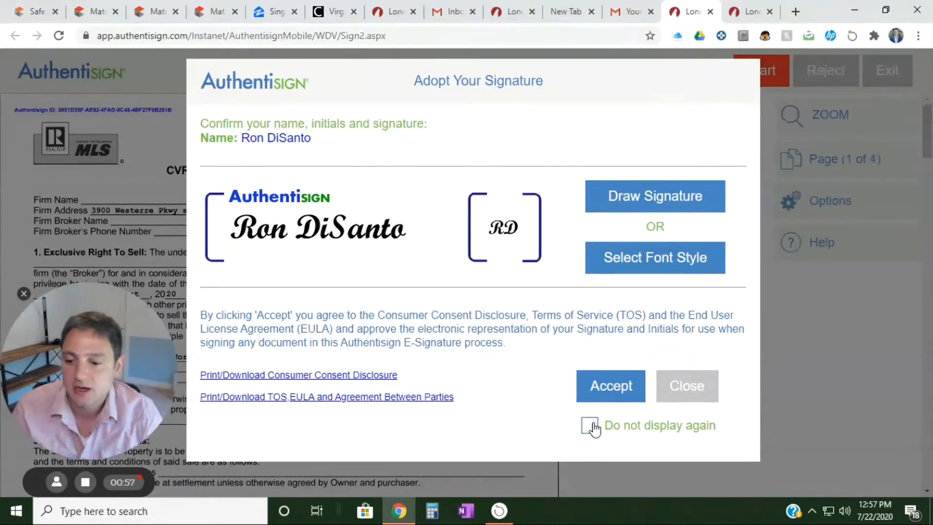
click(336, 235)
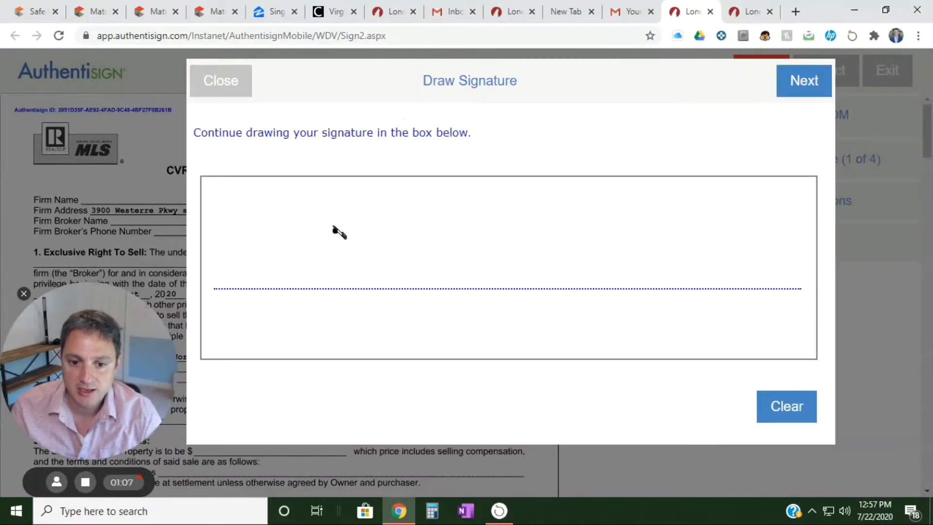
mouse_move(392, 202)
mouse_down()
mouse_move(340, 243)
mouse_move(276, 256)
mouse_move(364, 248)
mouse_move(475, 264)
mouse_up()
mouse_move(605, 223)
mouse_down()
mouse_move(594, 243)
mouse_move(579, 235)
mouse_move(608, 282)
mouse_move(687, 242)
mouse_move(720, 192)
mouse_up()
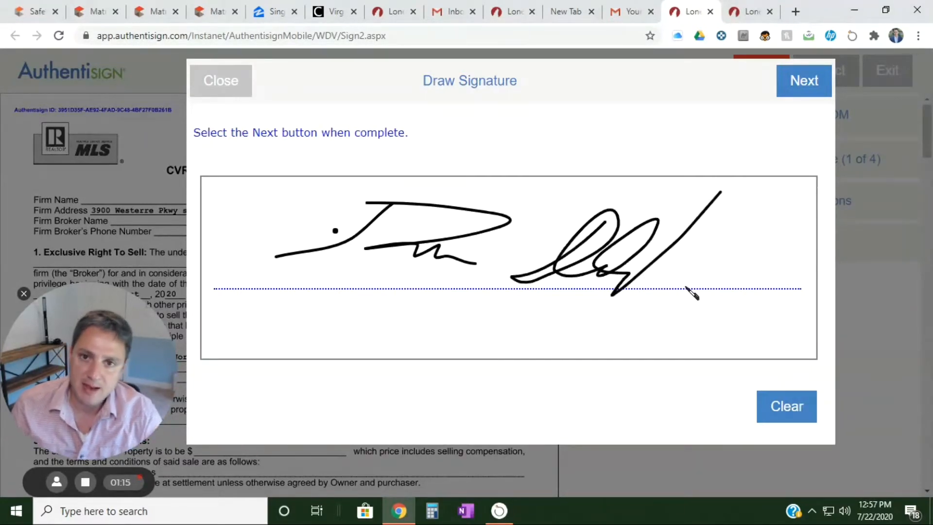
click(210, 85)
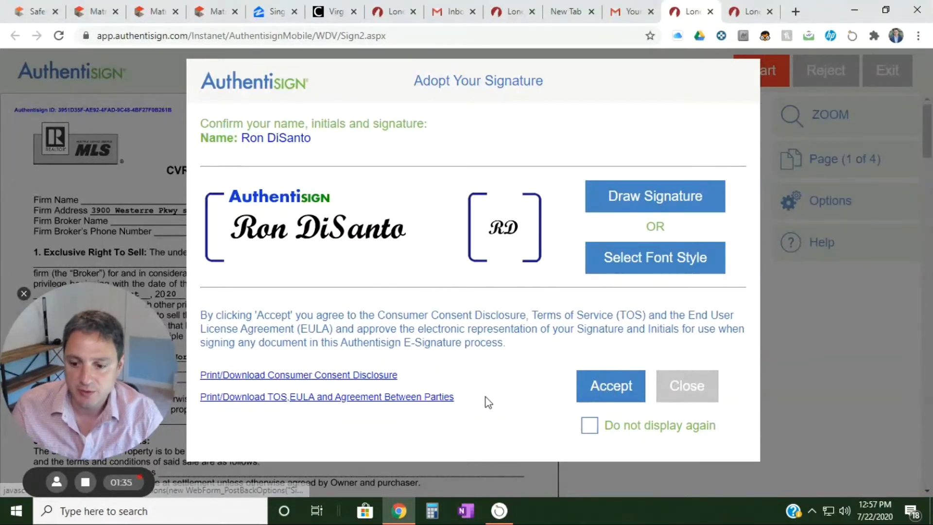
Accept the default font-style signature and initials for this signing.
click(611, 385)
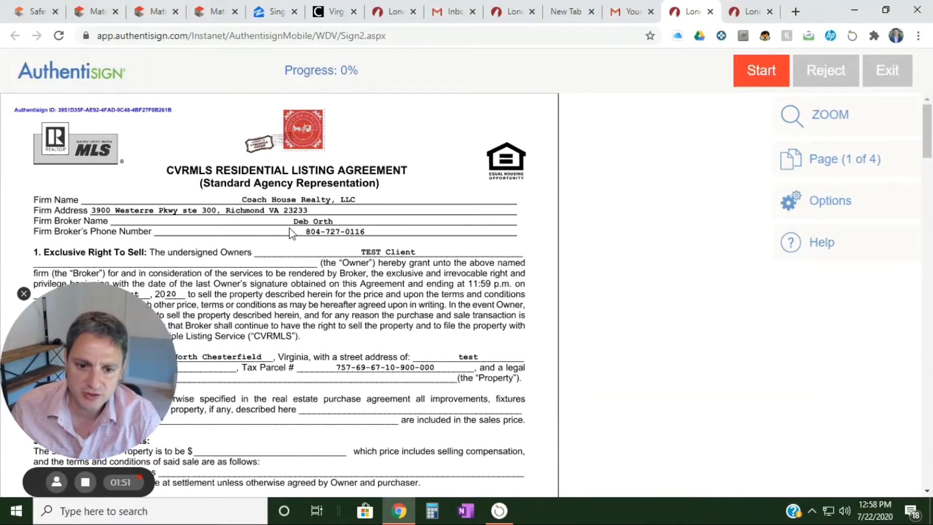
Review all four pages of the listing agreement, checking the marked initial, signature and date fields.
scroll(384, 210, down, 3)
scroll(383, 264, down, 12)
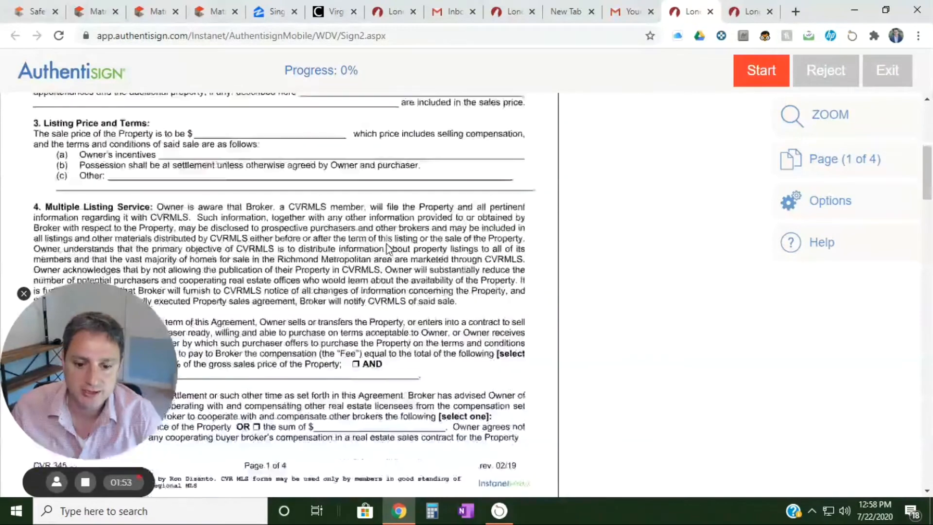
scroll(387, 244, down, 11)
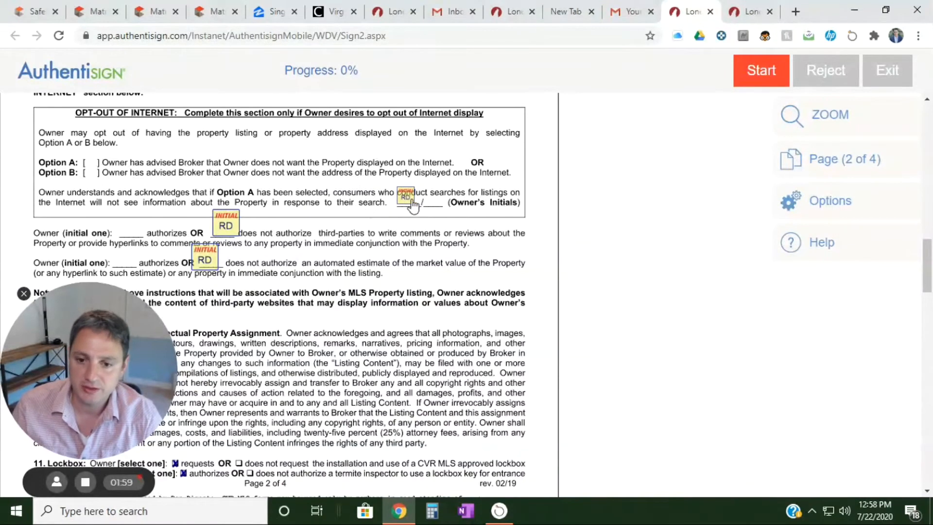
scroll(311, 219, down, 1)
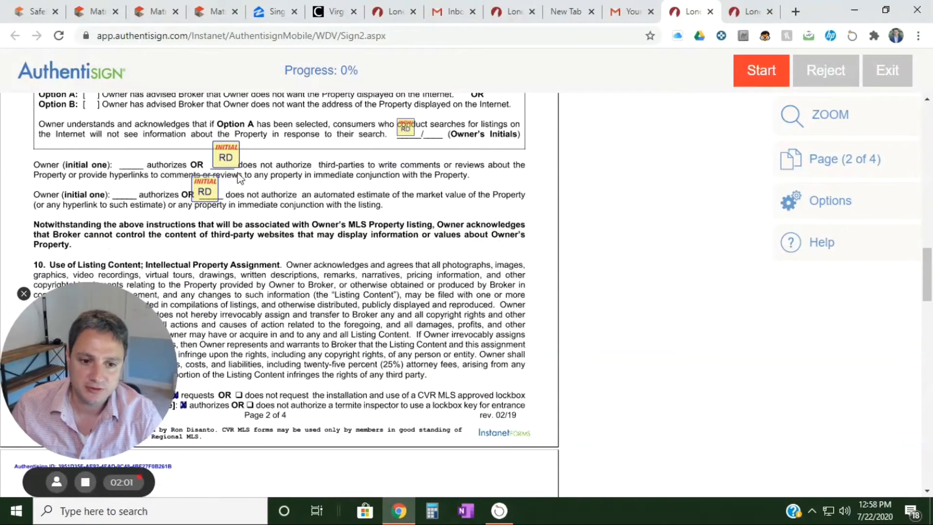
scroll(291, 180, down, 11)
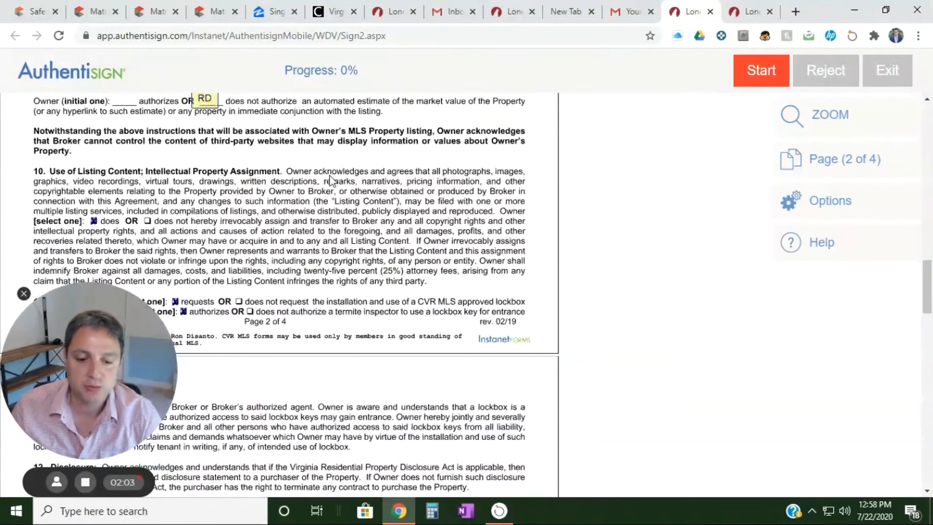
scroll(333, 182, down, 12)
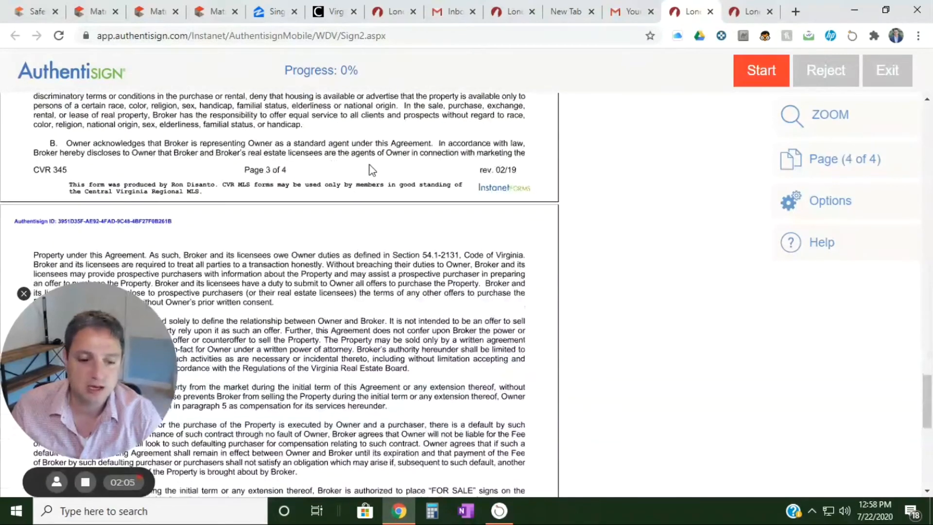
scroll(258, 334, up, 7)
scroll(243, 346, down, 7)
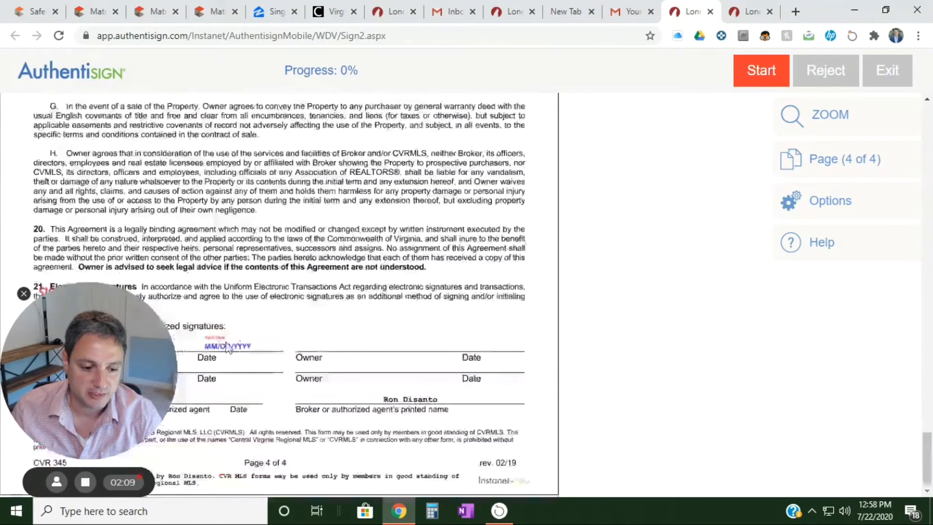
drag(89, 370, 87, 405)
scroll(307, 346, up, 5)
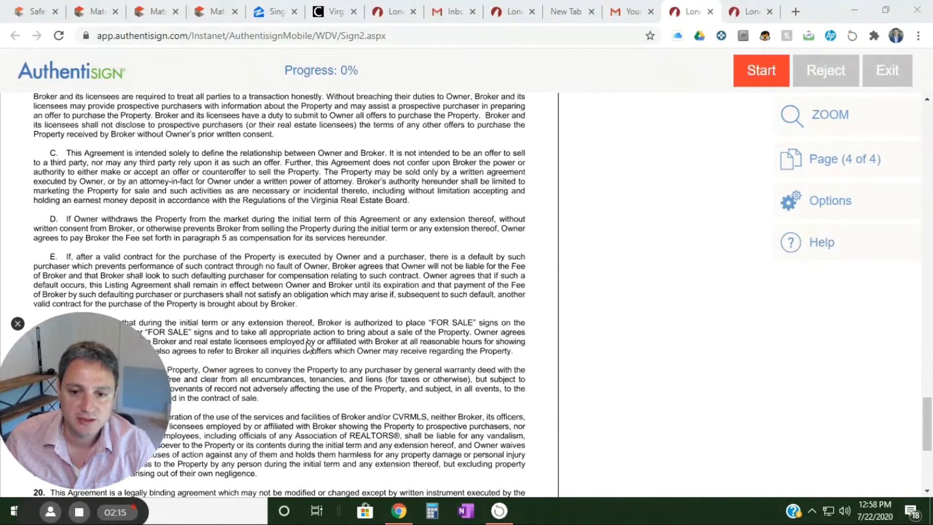
scroll(307, 346, up, 15)
scroll(307, 346, up, 15)
Start the signing and initial the opt-out acknowledgment, both "does not authorize" fields on page 2, and the Other Terms field on page 3.
click(761, 71)
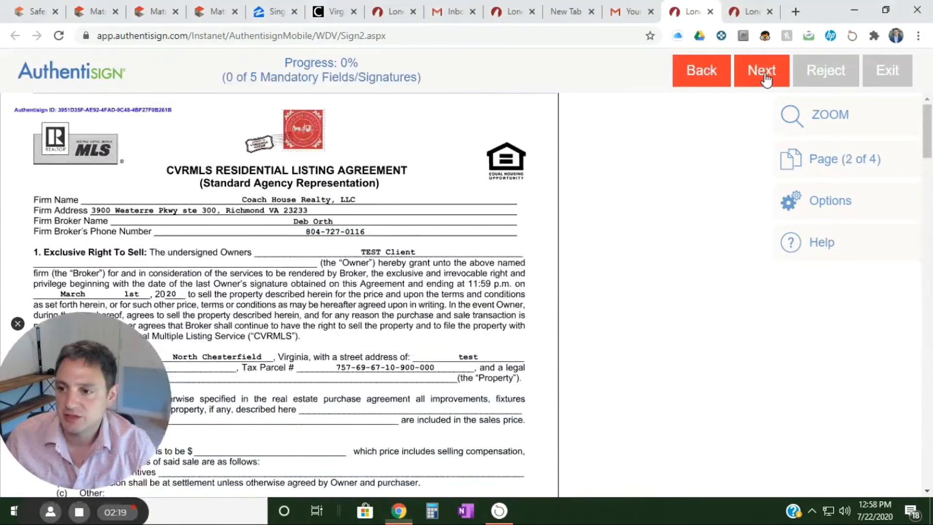
click(761, 70)
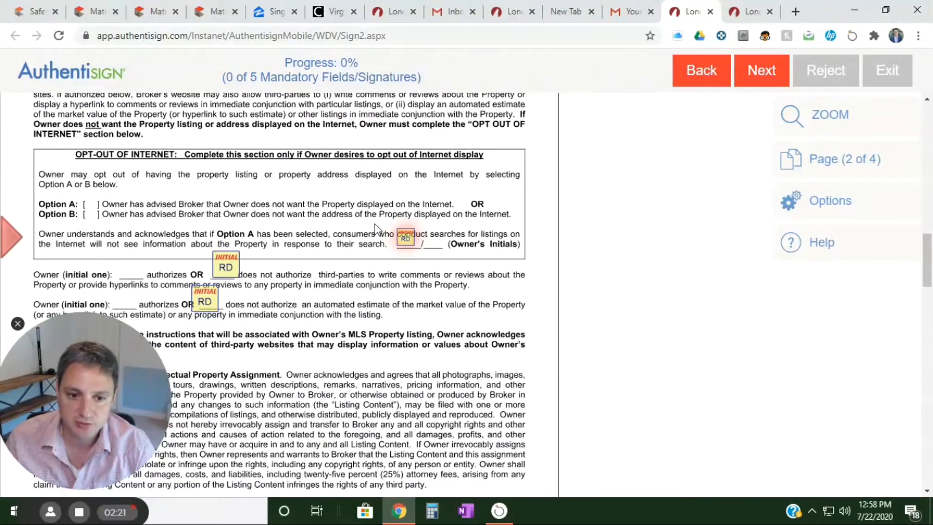
click(407, 238)
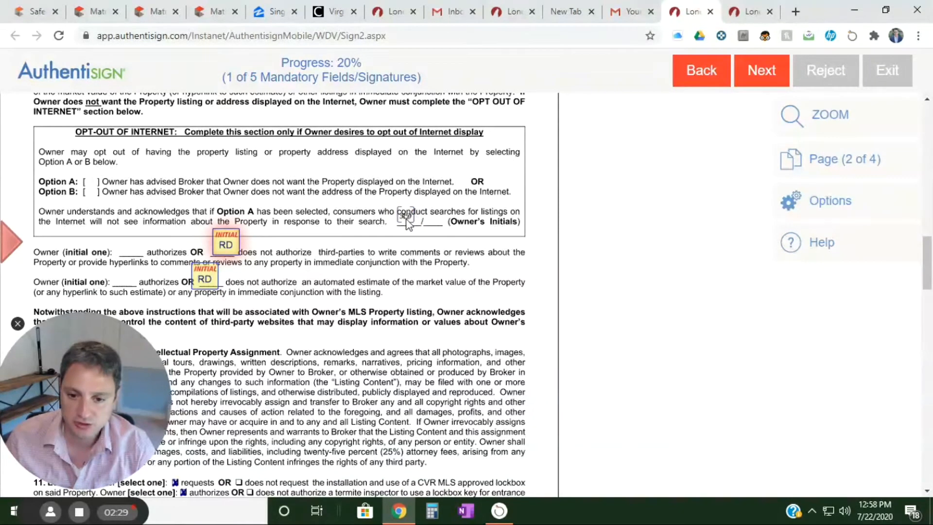
click(226, 246)
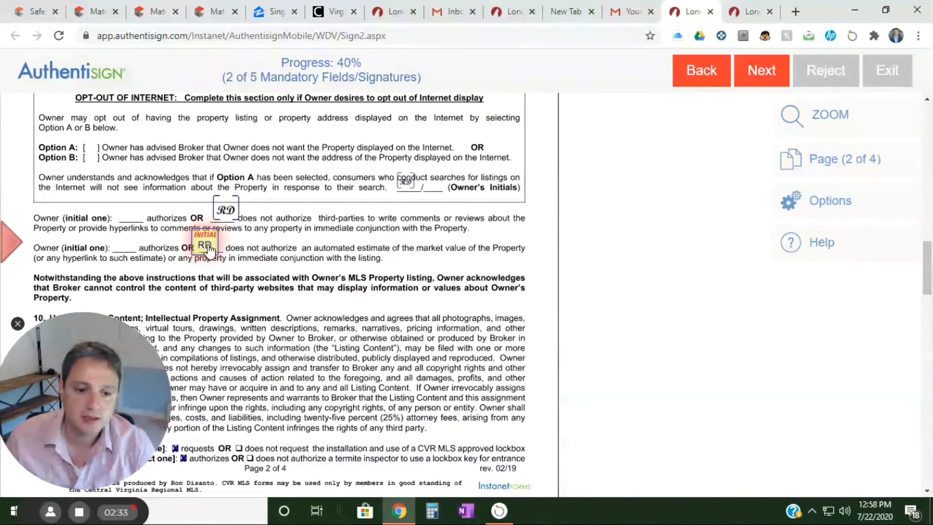
click(207, 245)
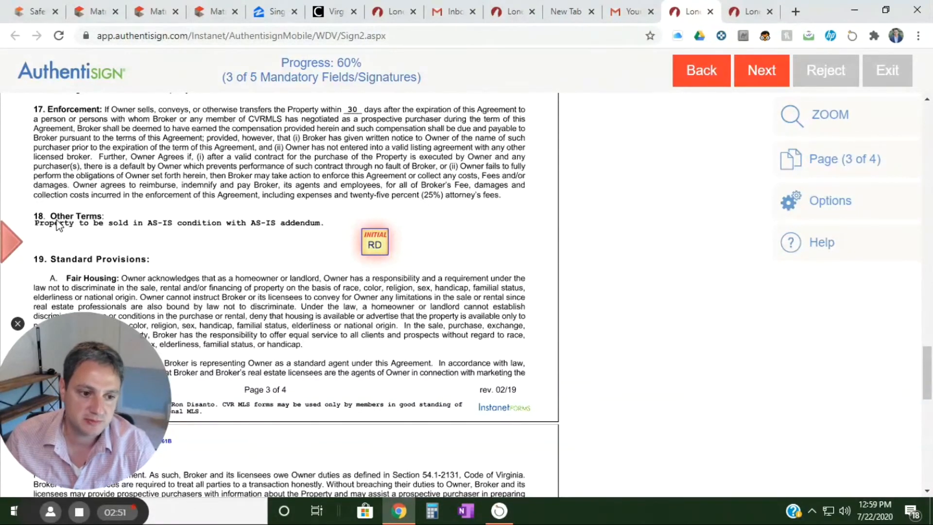
click(371, 248)
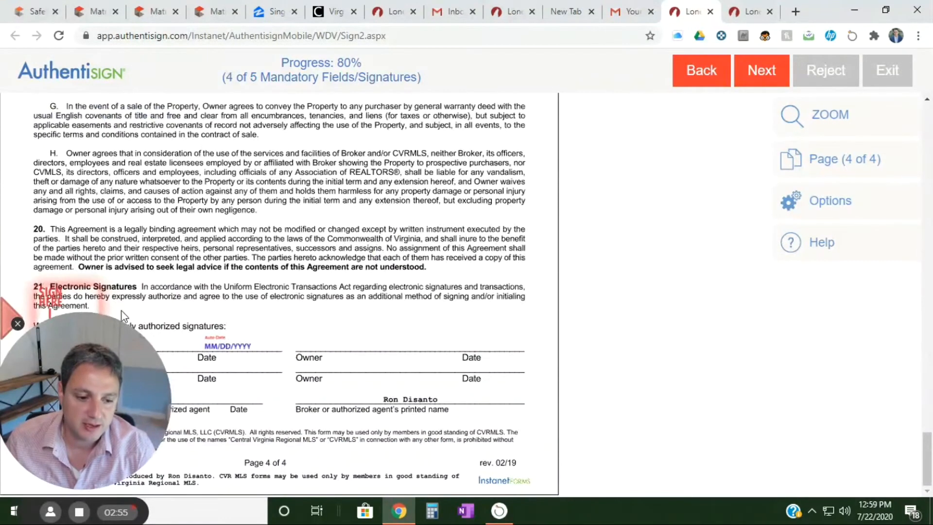
Sign the Owner signature field on page 4 and complete the signing without adding a dashboard password.
drag(92, 389, 267, 421)
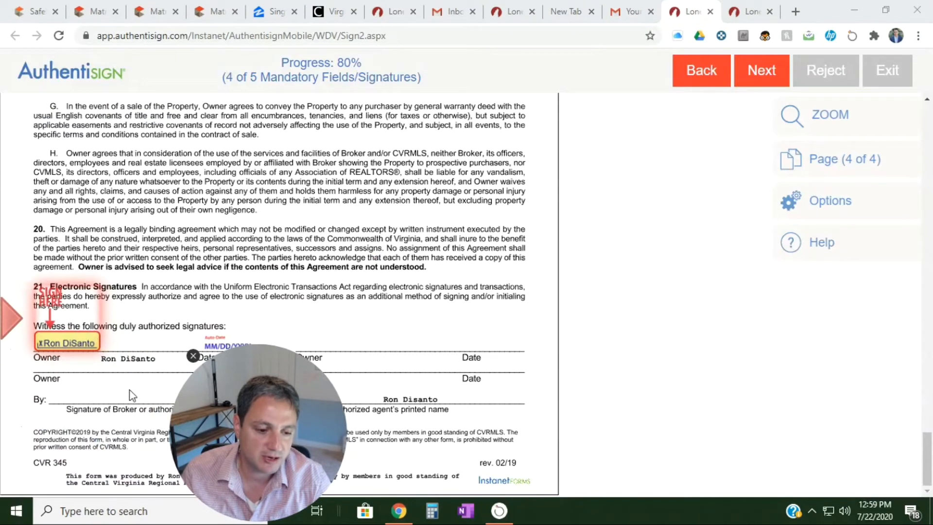
click(82, 343)
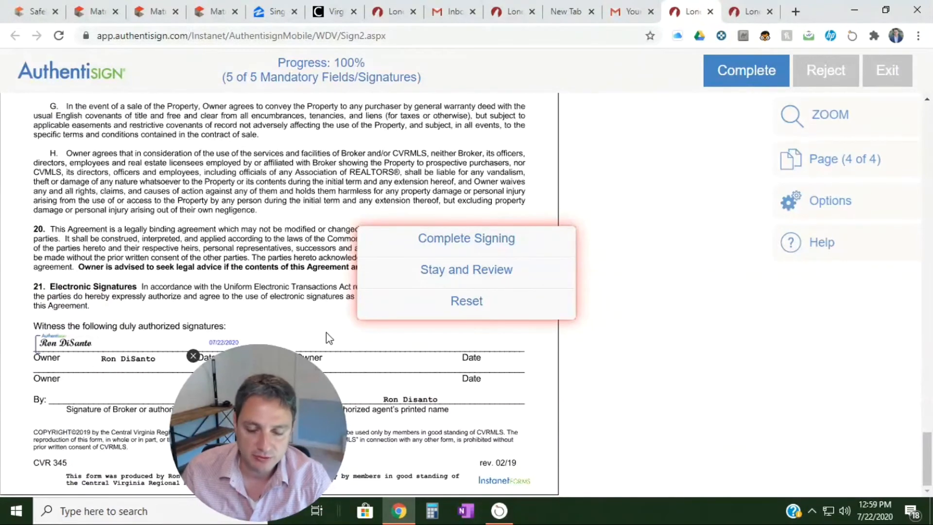
click(484, 250)
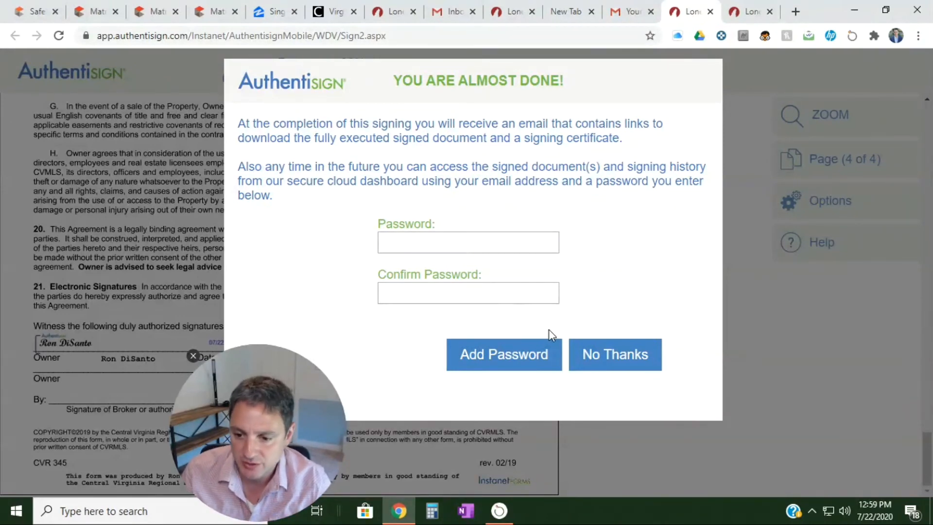
click(616, 354)
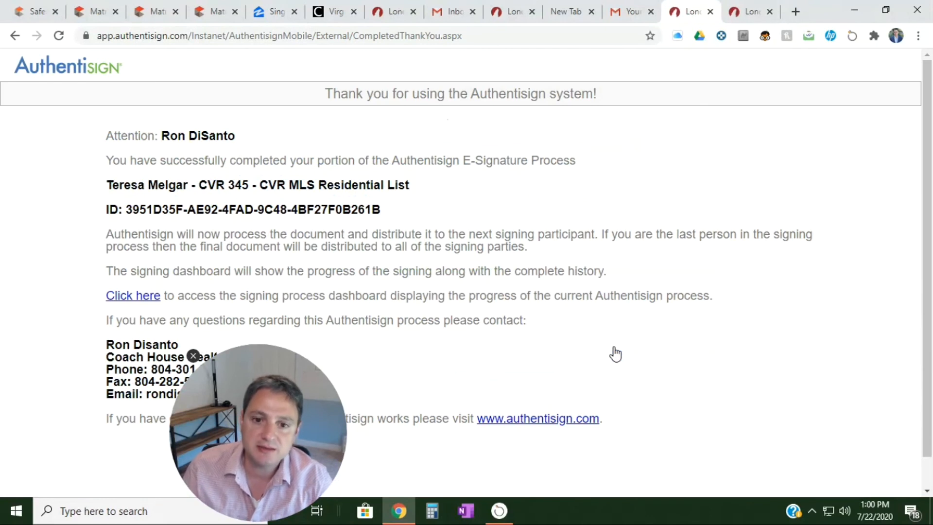